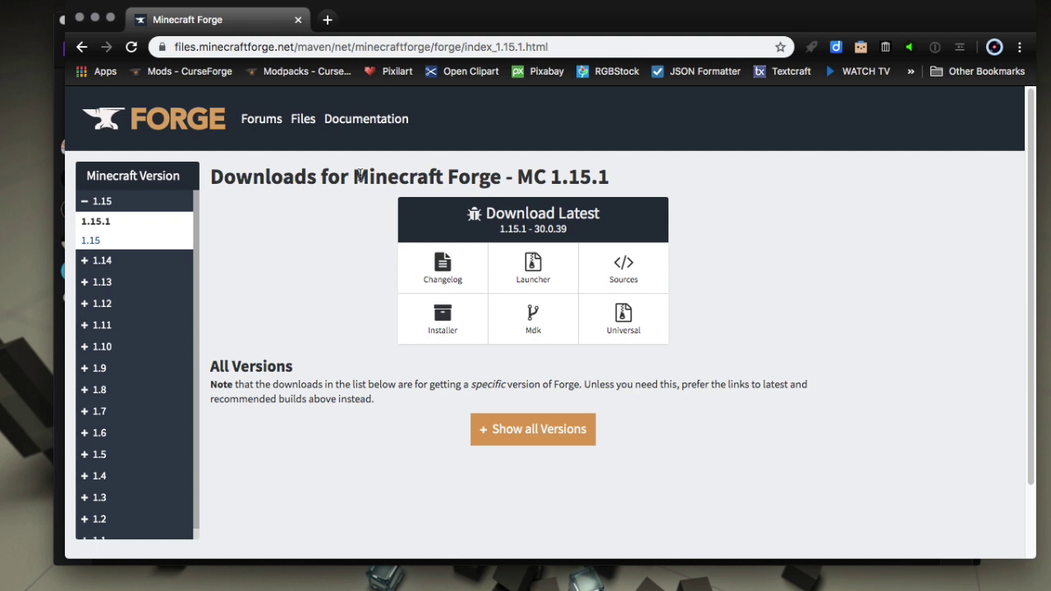
Step: Note the Forge MC 1.15.1 heading, then start a Twitch custom profile named 1.1.5
left_click_drag(357, 182, 615, 173)
left_click(786, 169)
key("super+Tab")
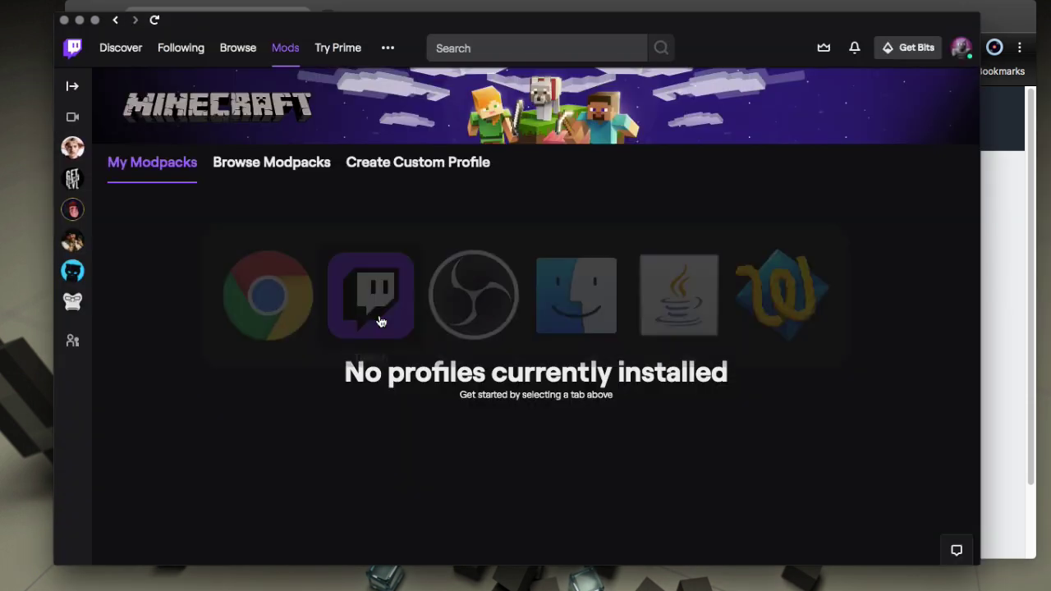
left_click(430, 164)
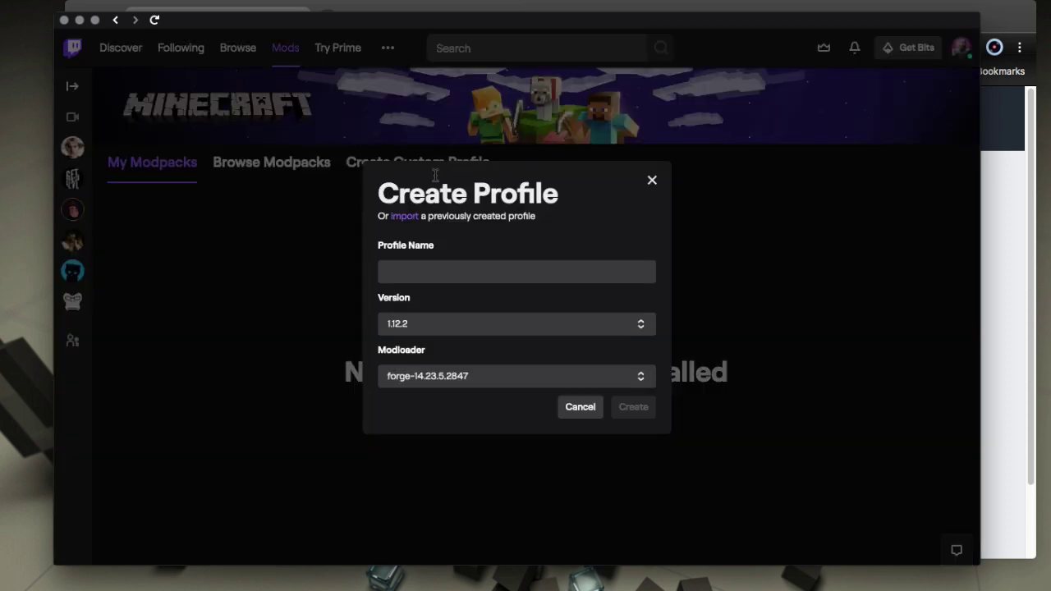
left_click(430, 278)
type("1.1.")
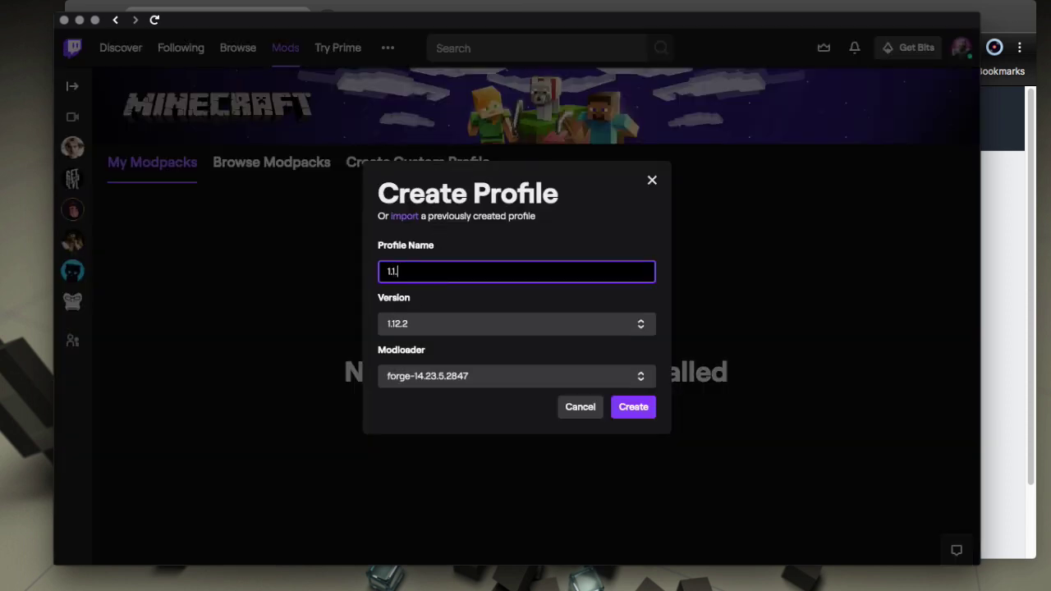
type("5")
Step: Choose Minecraft version 1.15.1, keep modloader forge-30.0.39, and create the profile
left_click(427, 324)
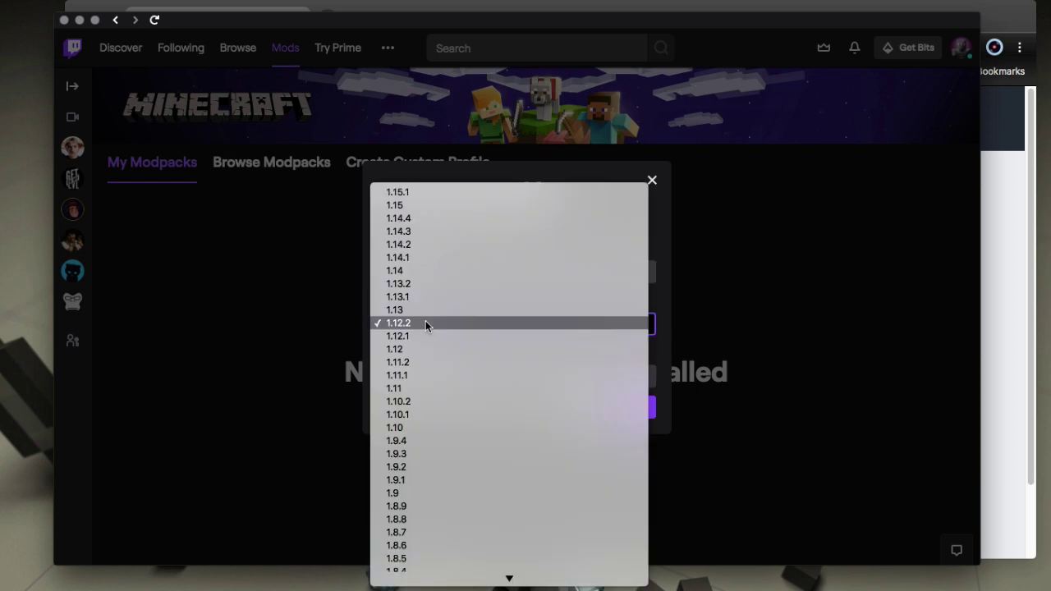
left_click(426, 192)
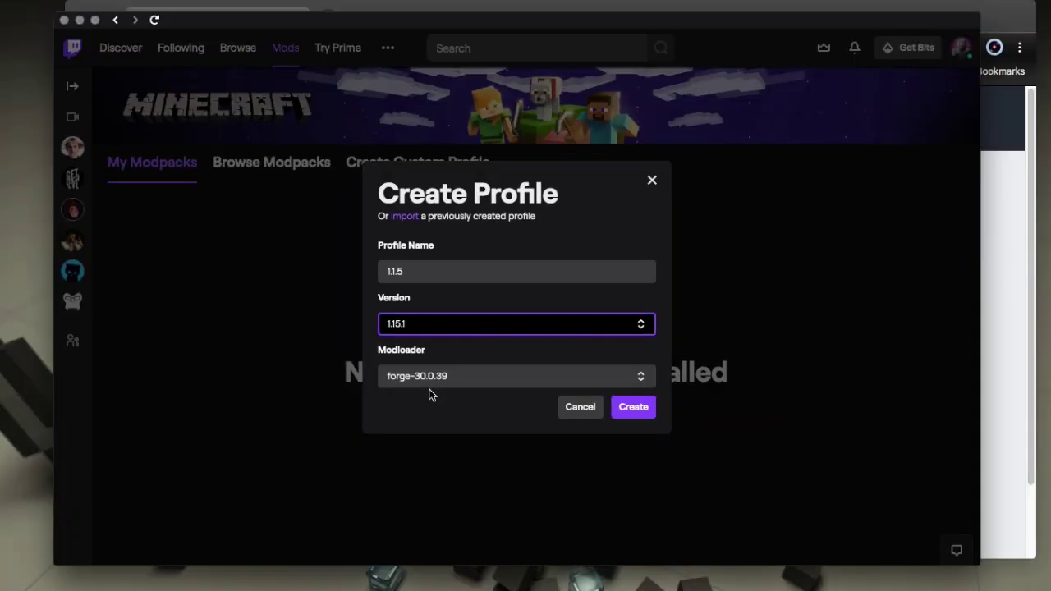
left_click(466, 380)
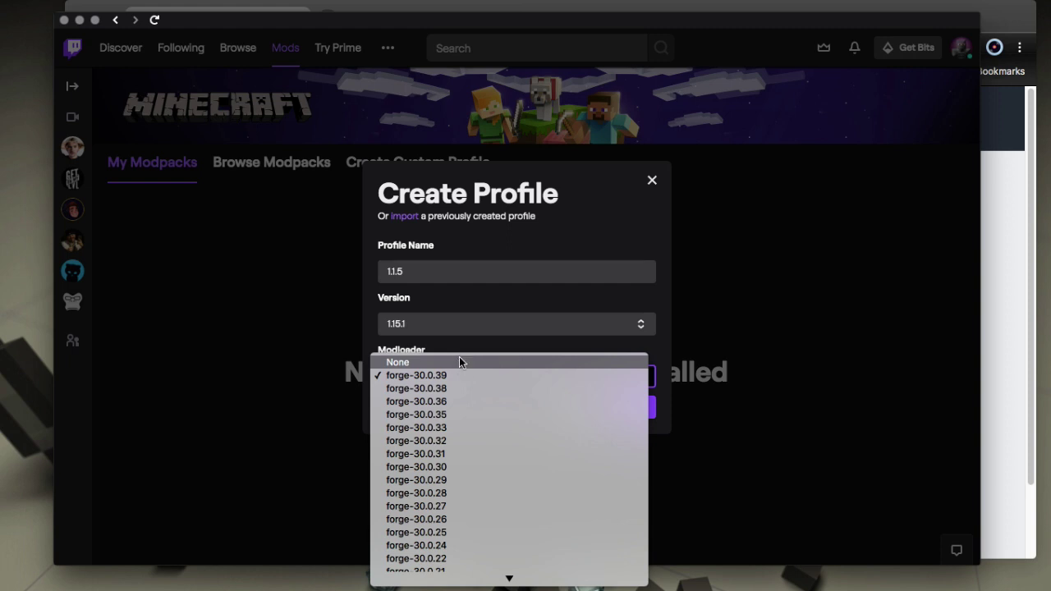
left_click(459, 345)
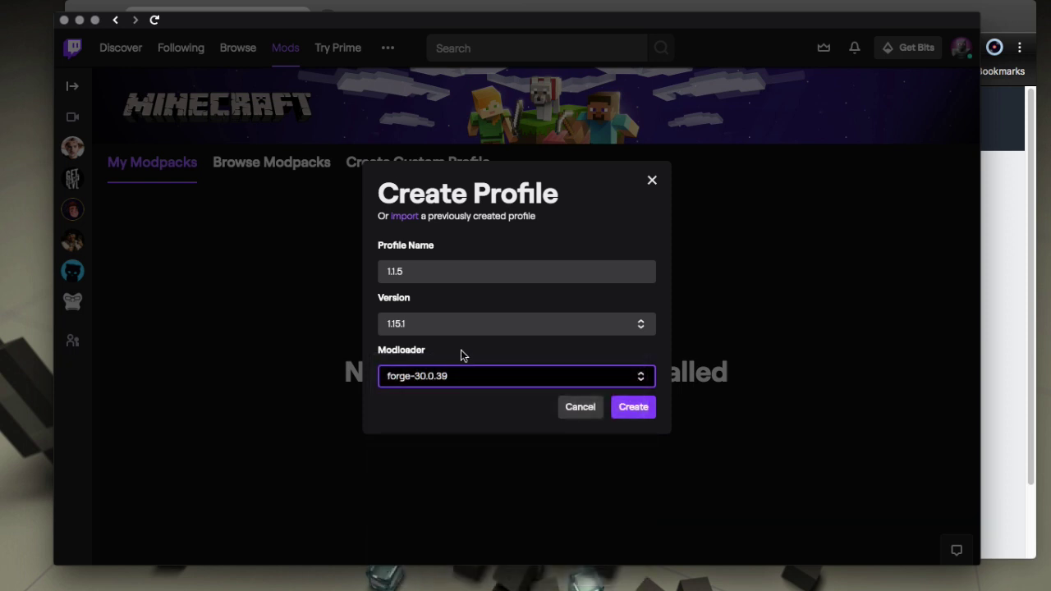
left_click(626, 408)
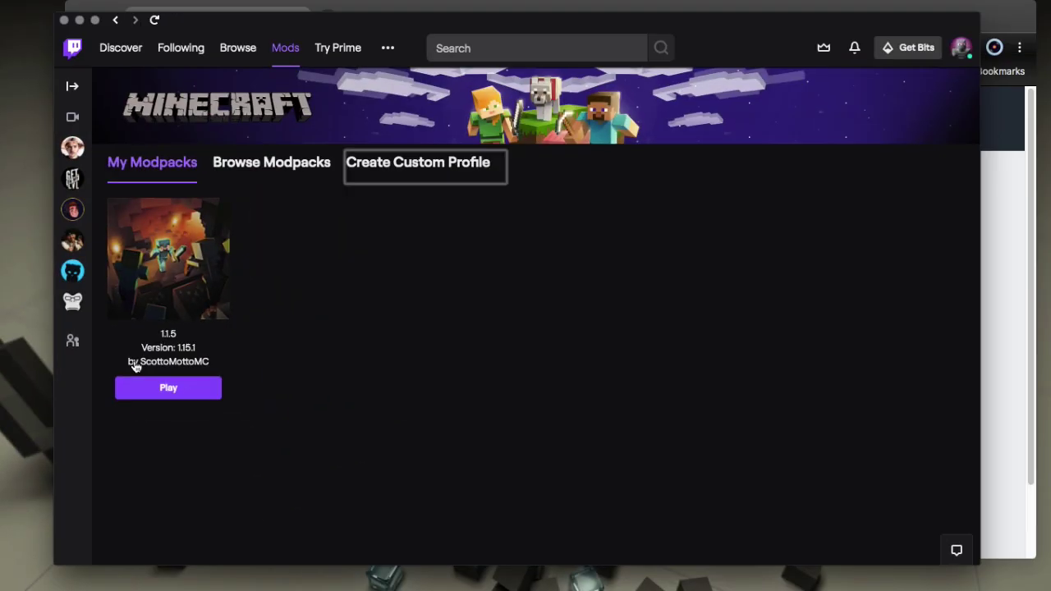
left_click(318, 368)
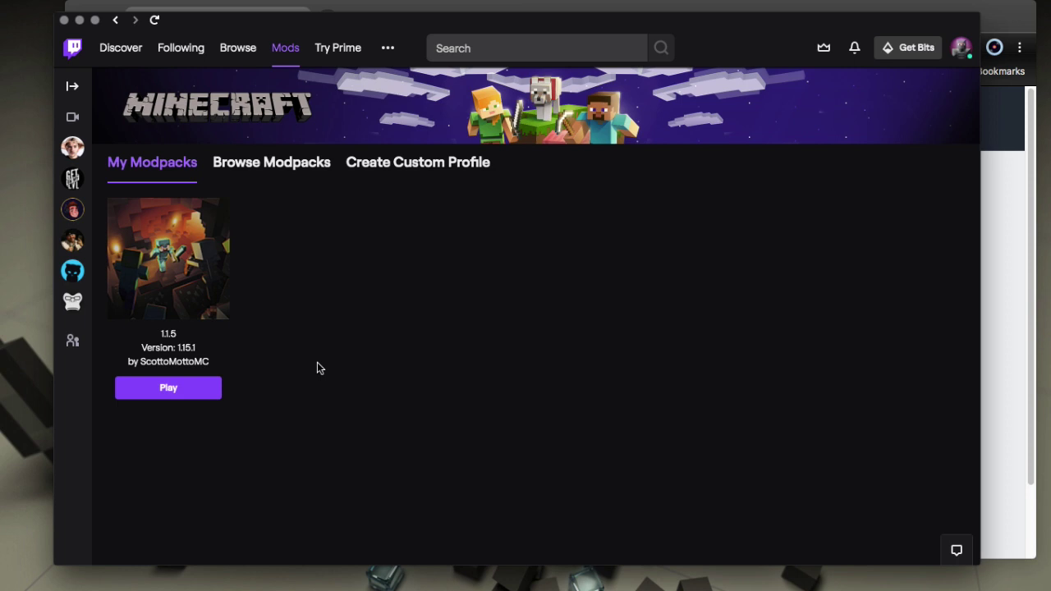
left_click(155, 399)
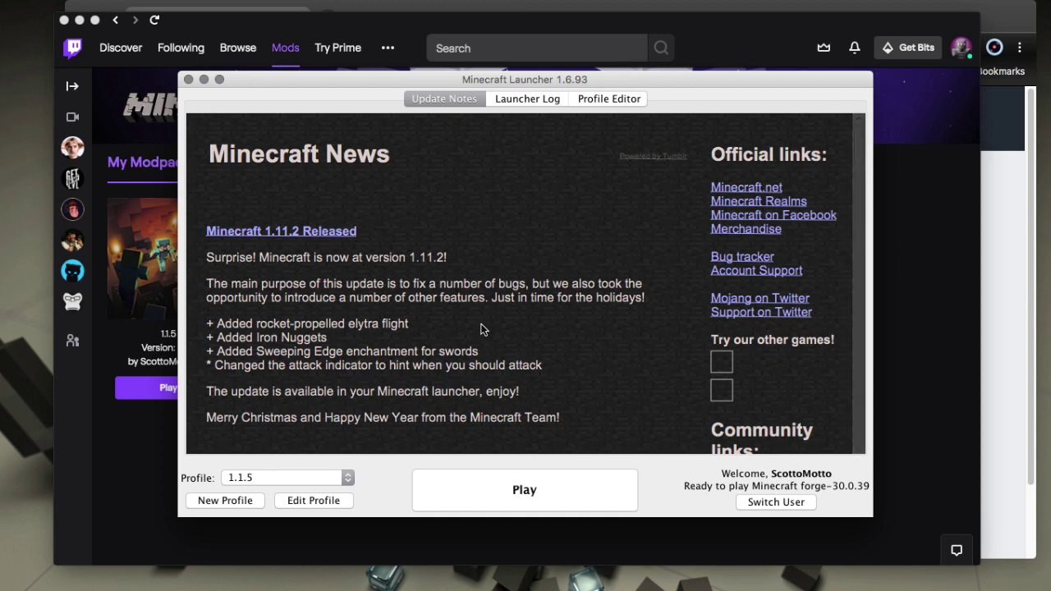
scroll(484, 408, "up", 2)
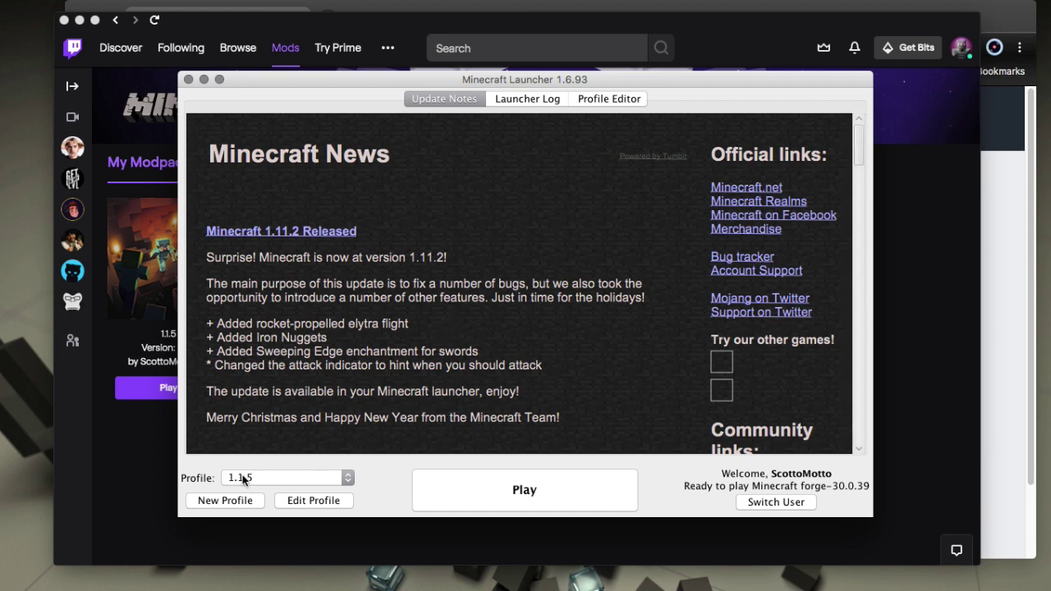
left_click(466, 498)
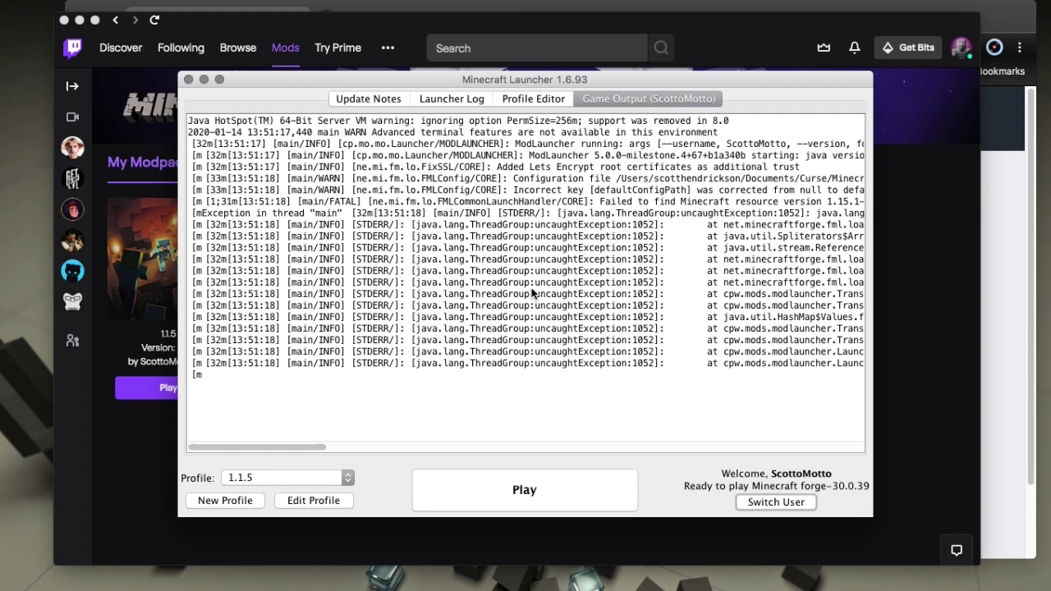
left_click(187, 80)
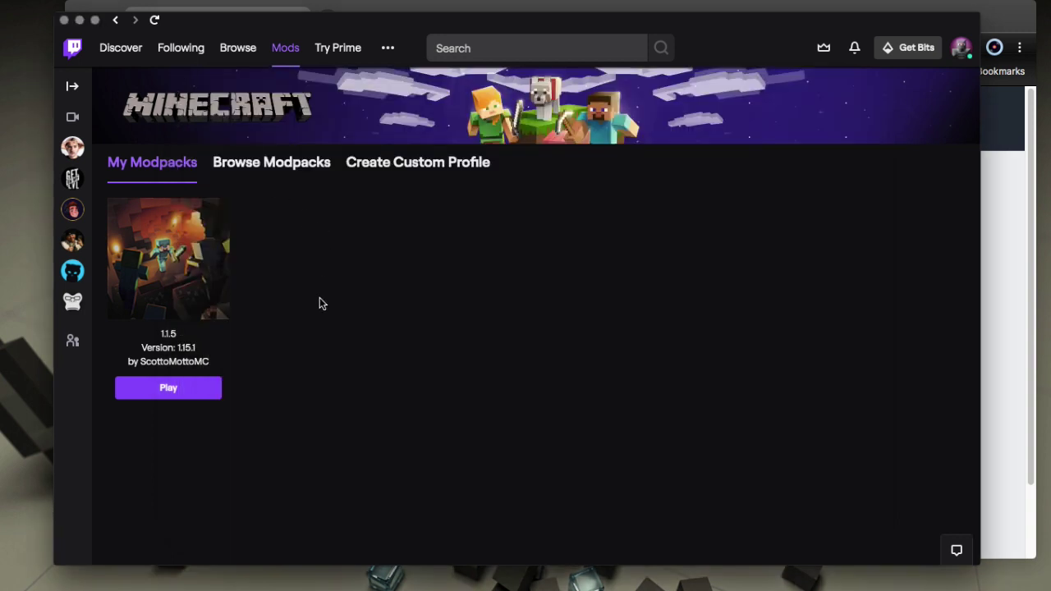
Step: Open forge-1.15.1-30.0.39-installer.jar from Finder's ---temp folder and bring the installer forward
key("super+Tab")
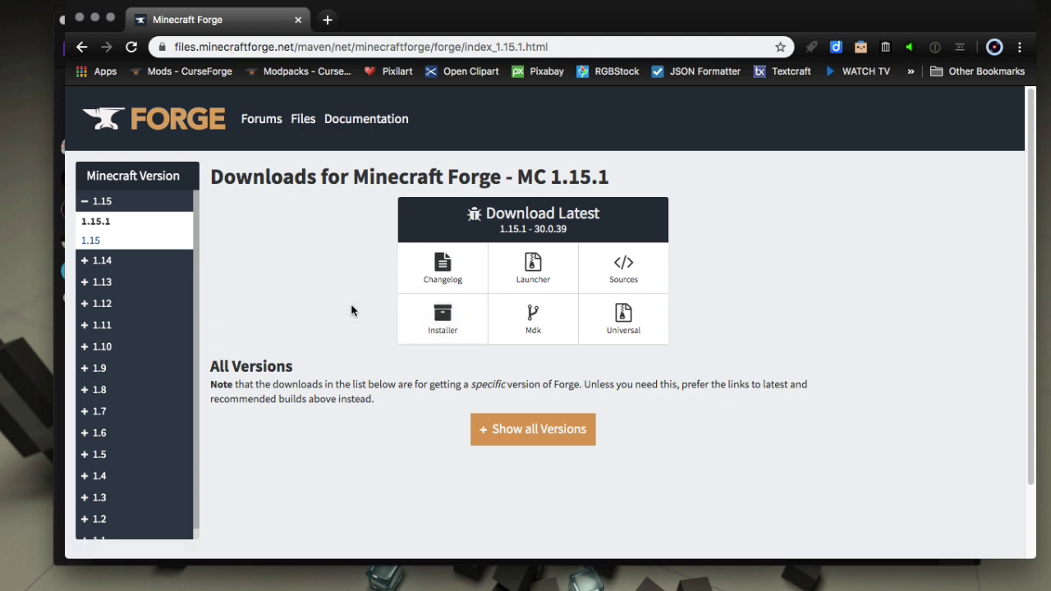
key("super+Tab")
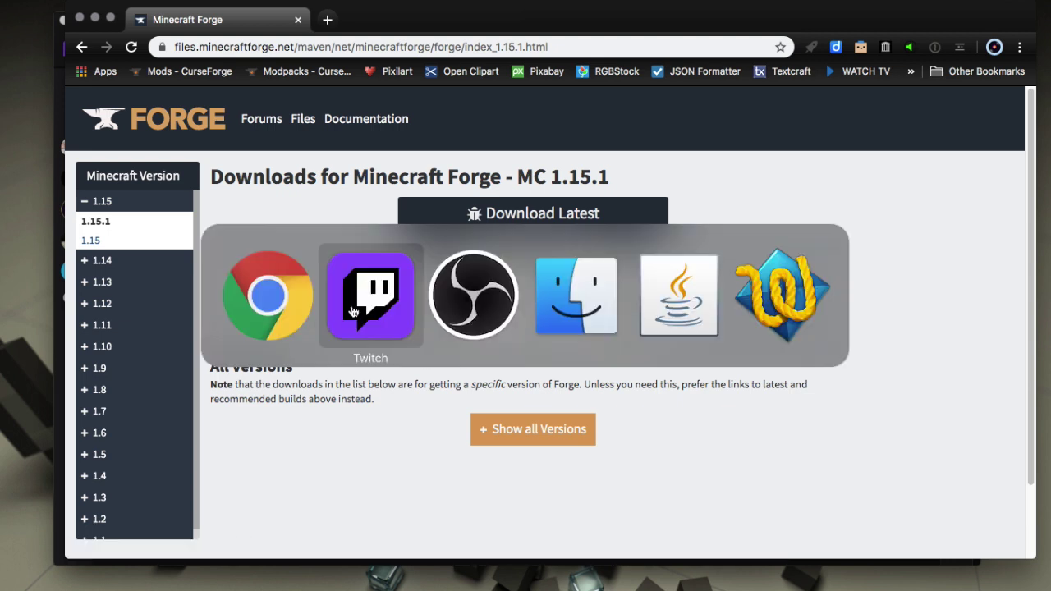
left_click(538, 305)
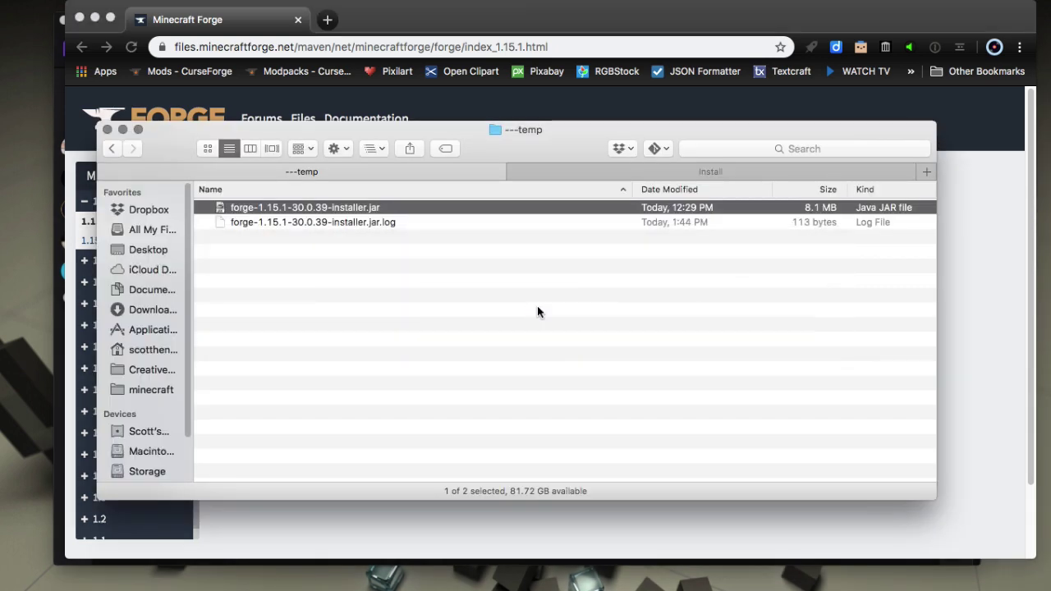
right_click(271, 215)
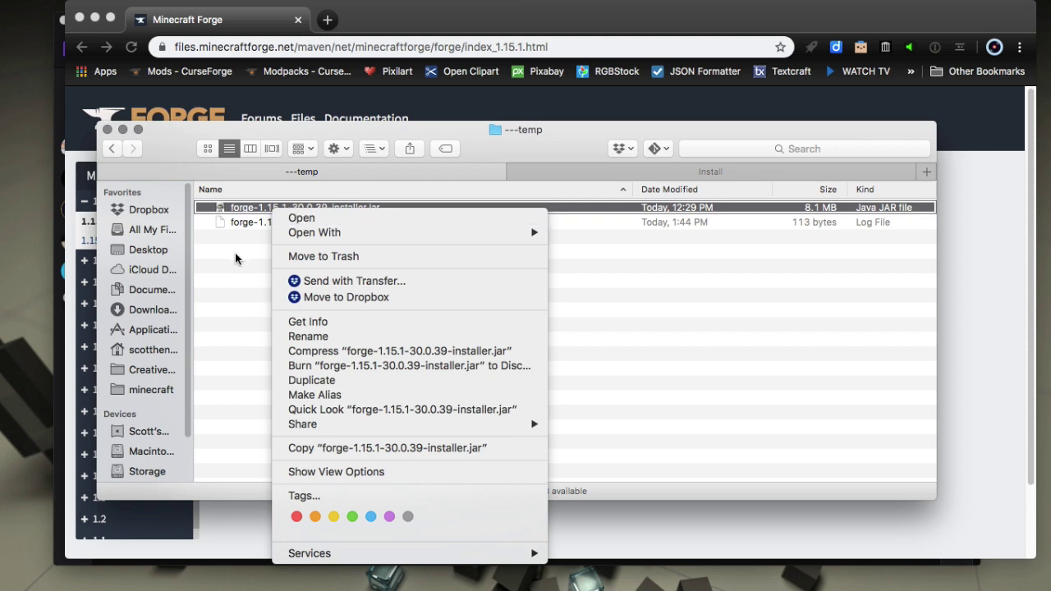
left_click(262, 212)
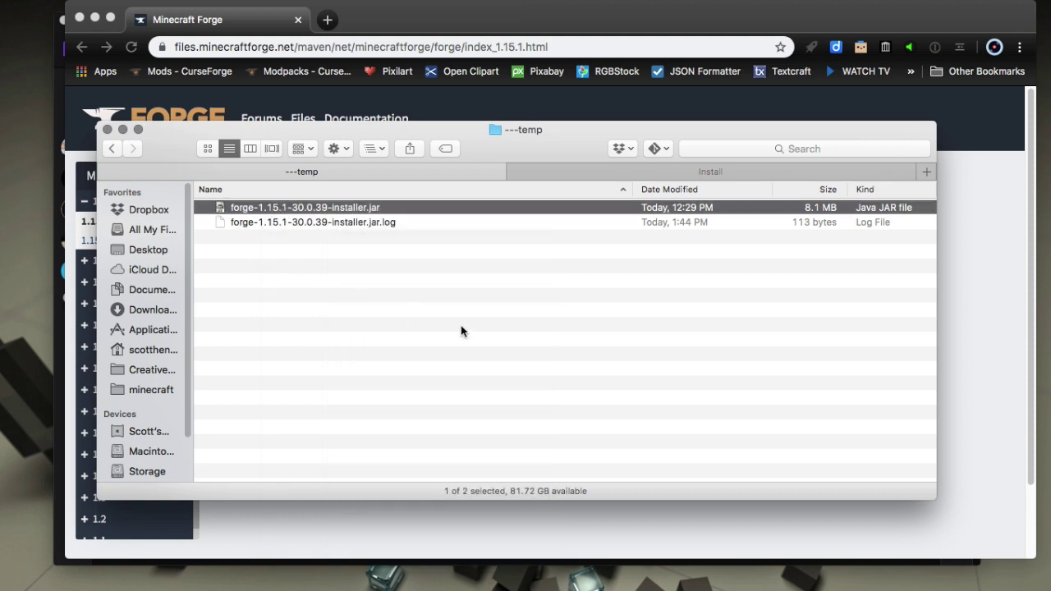
key("super+Tab")
key("super+Tab")
key("super+Tab")
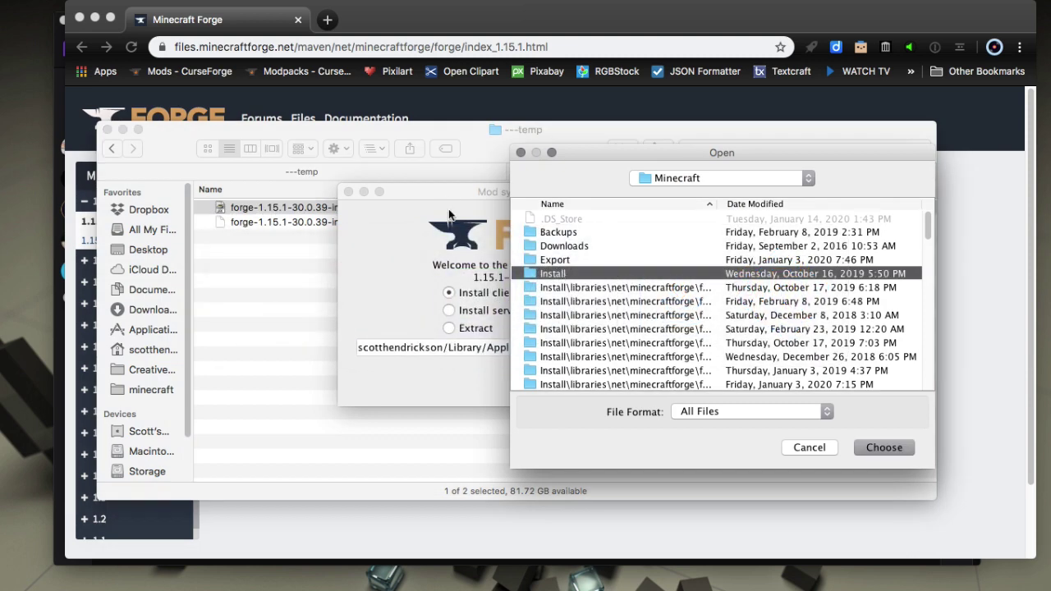
Step: Point the Forge client install location to the Documents/Curse/Minecraft/Install folder
left_click_drag(437, 190, 126, 209)
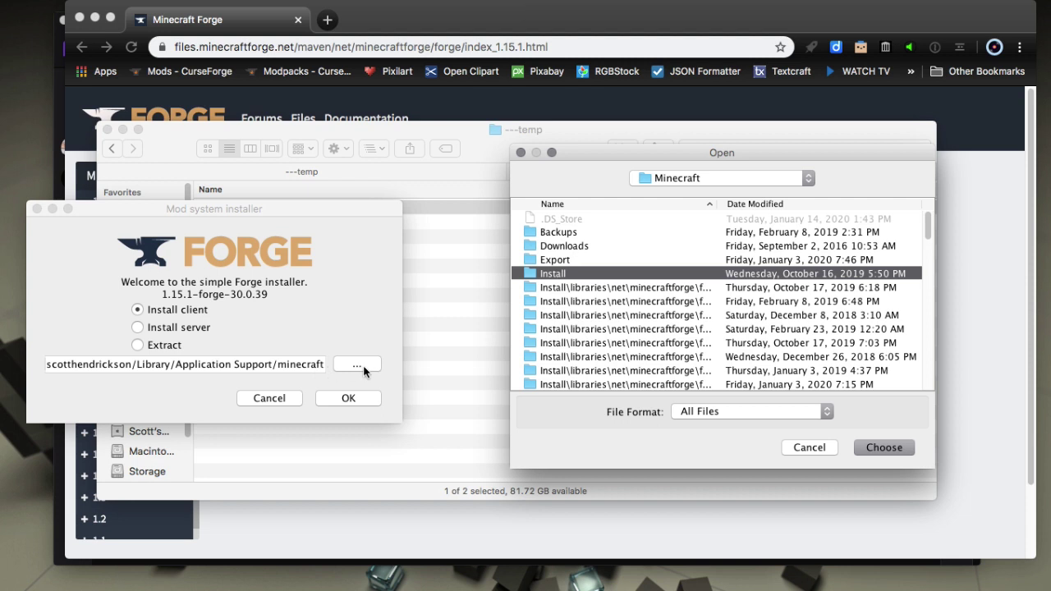
left_click(674, 180)
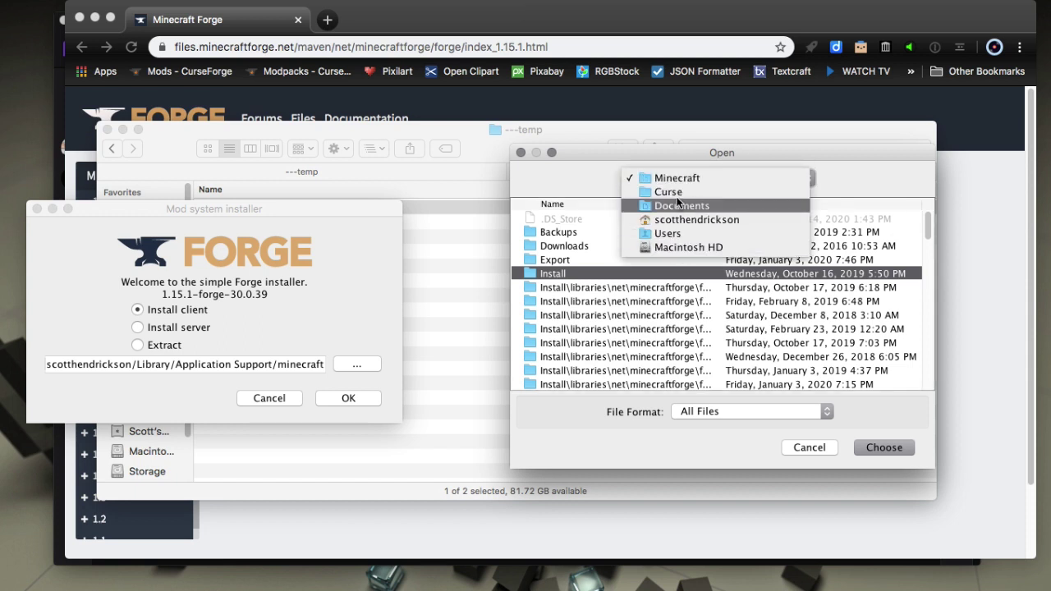
left_click(573, 181)
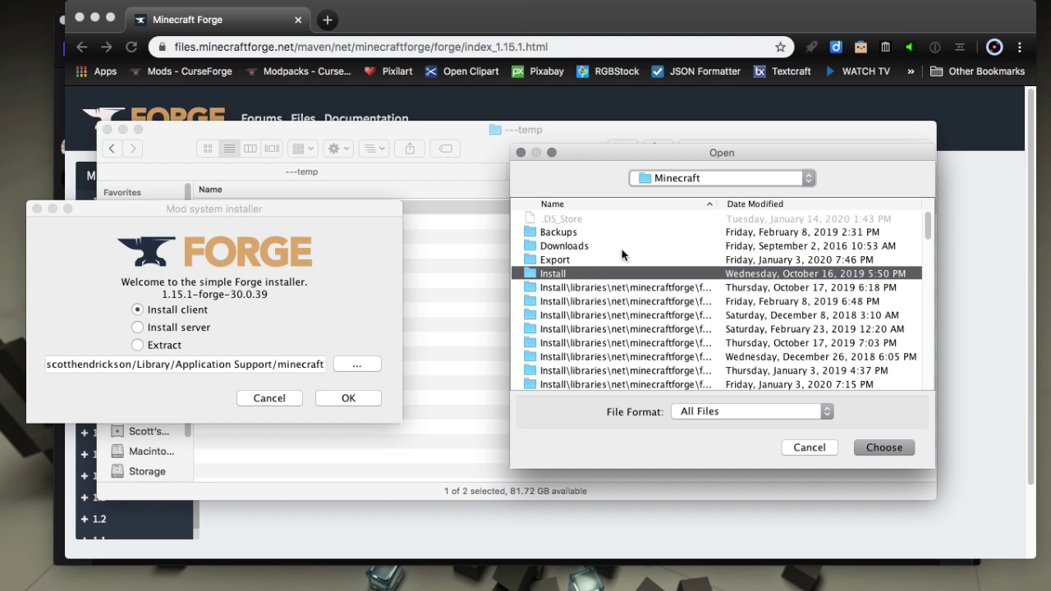
left_click(656, 179)
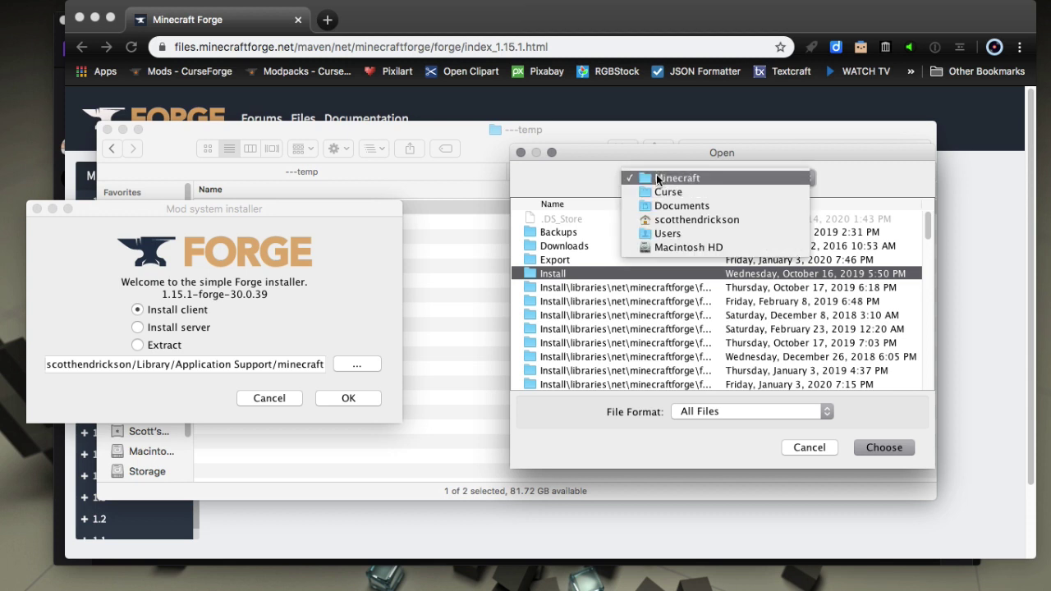
left_click(657, 190)
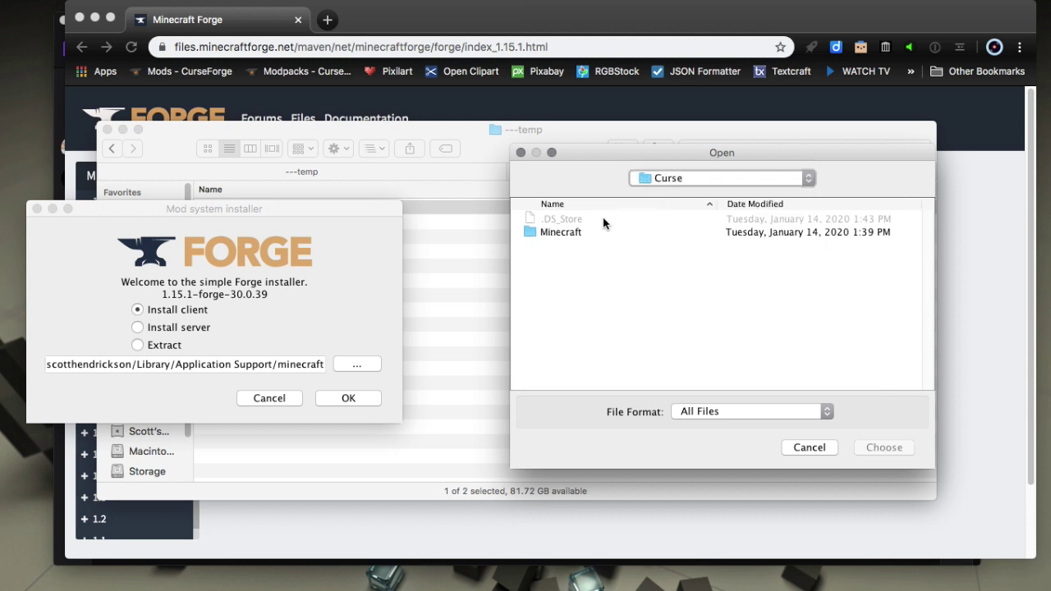
double_click(570, 233)
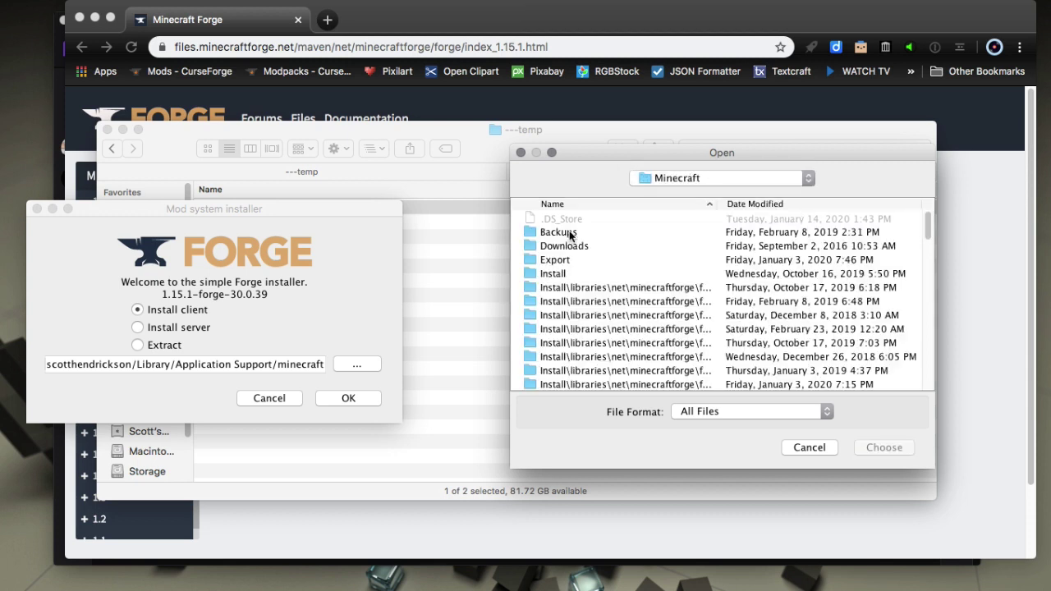
left_click(570, 275)
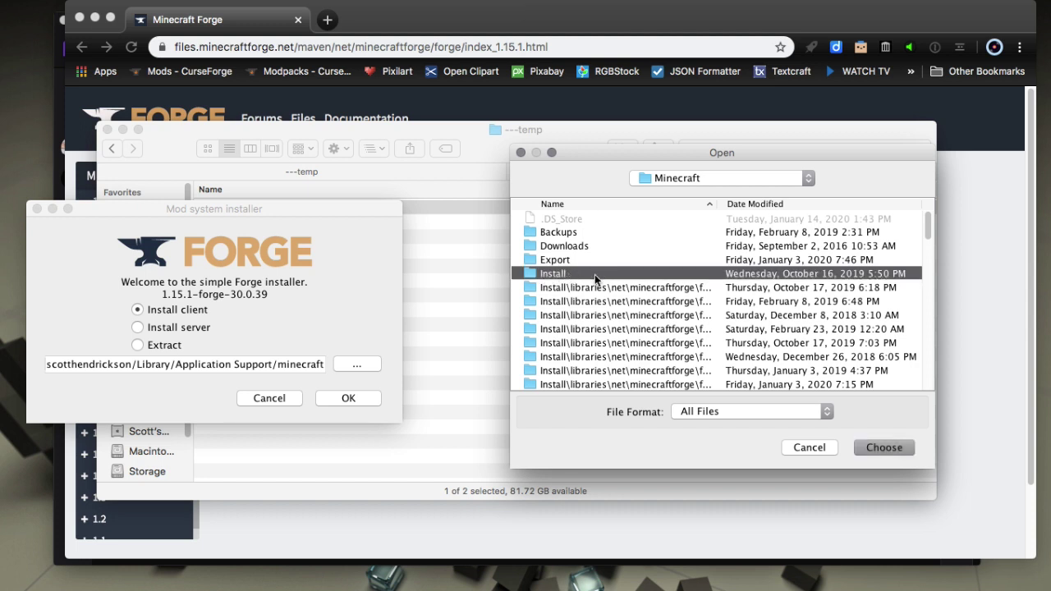
left_click(877, 448)
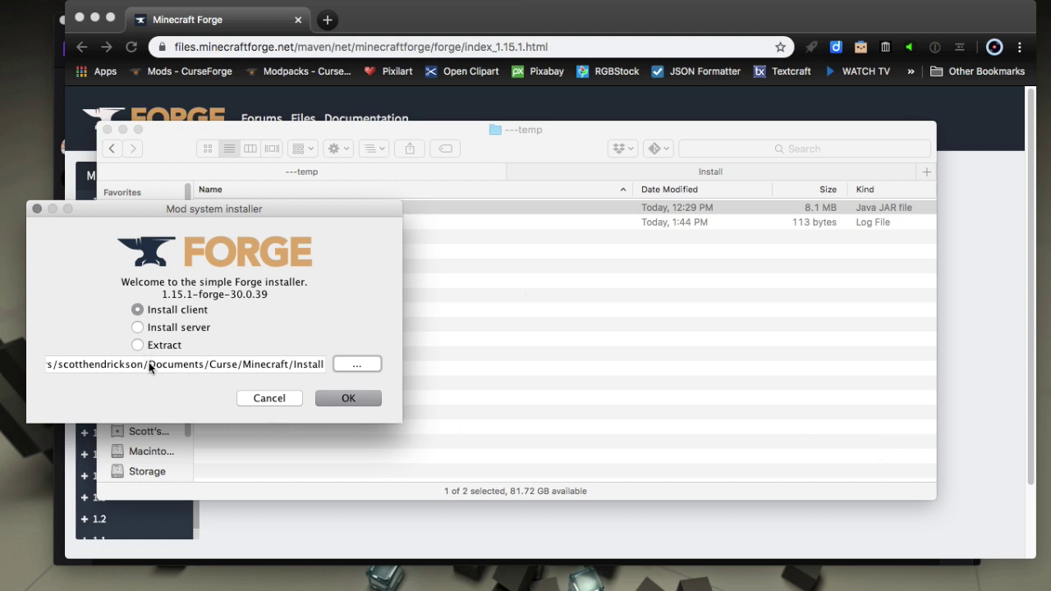
Step: Install the Forge 1.15.1-30.0.39 client and acknowledge the completion message
left_click(341, 401)
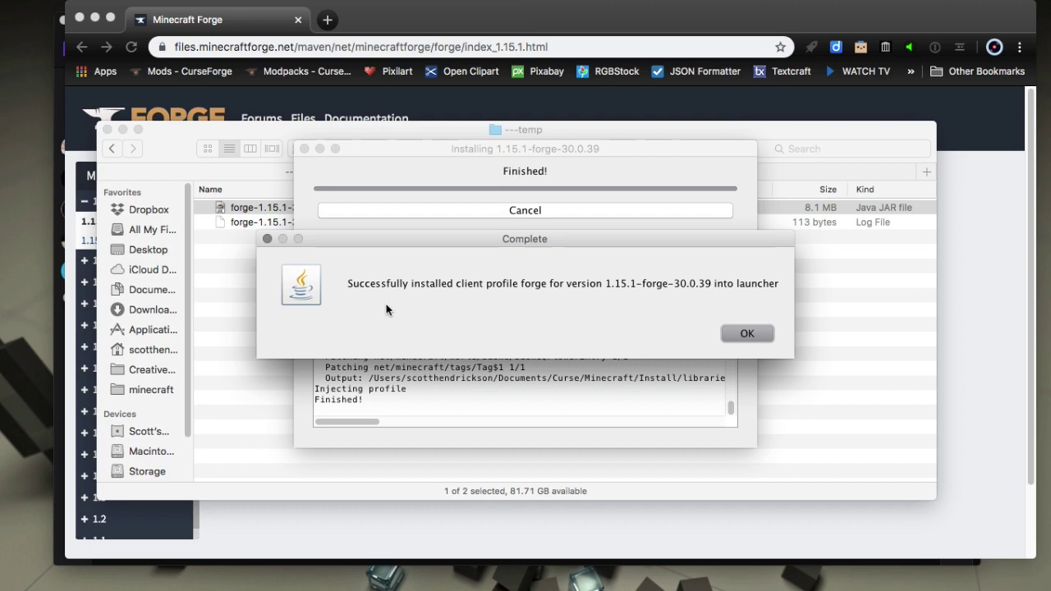
left_click(746, 332)
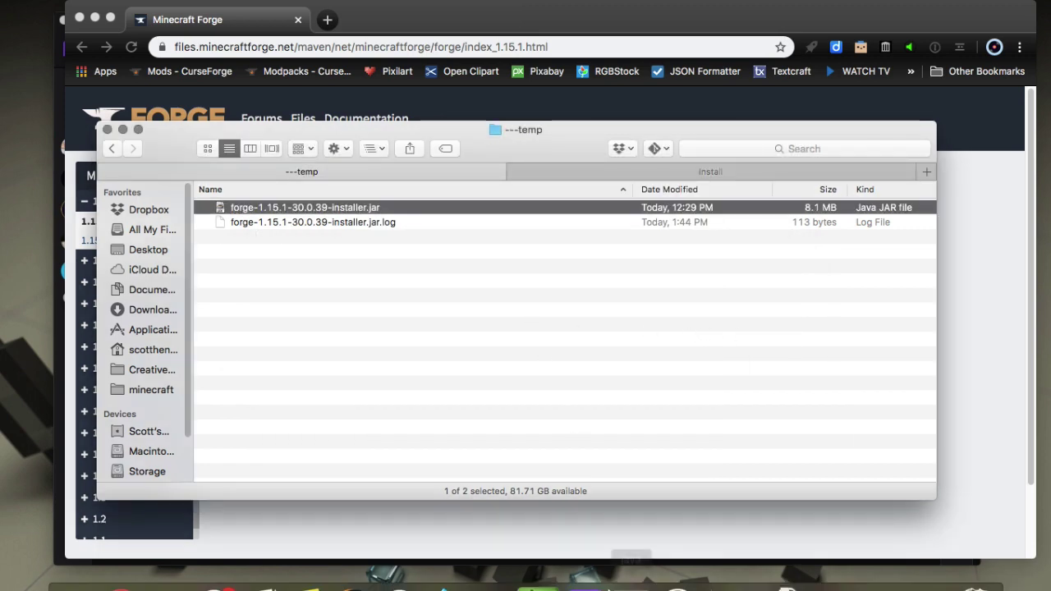
Step: Play the 1.1.5 profile from Twitch and start Minecraft 1.15.1 forge-30.0.39 offline from the launcher
key("super+Tab")
key("super+Tab")
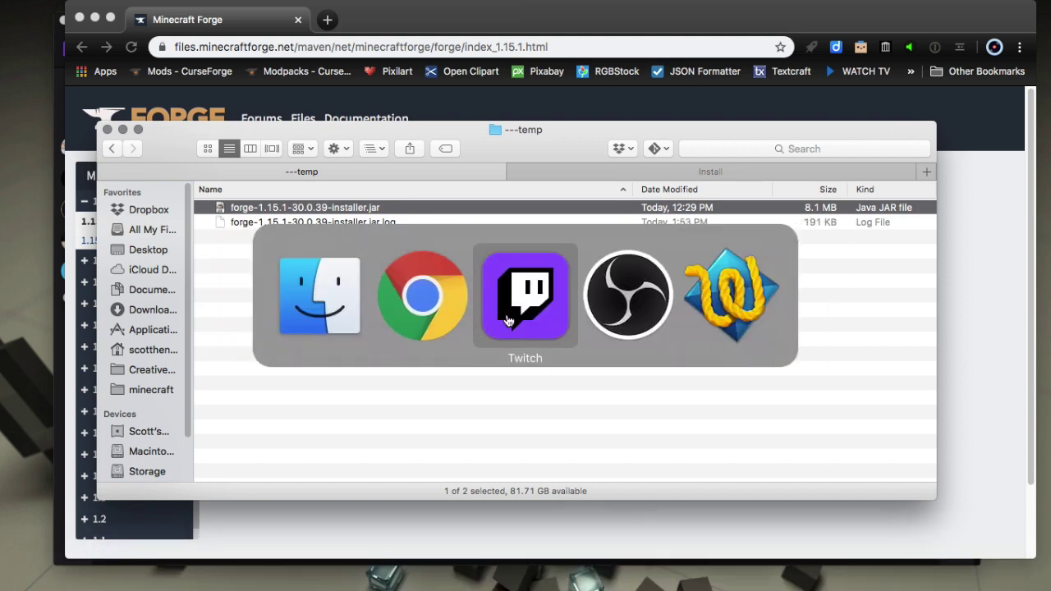
left_click(169, 293)
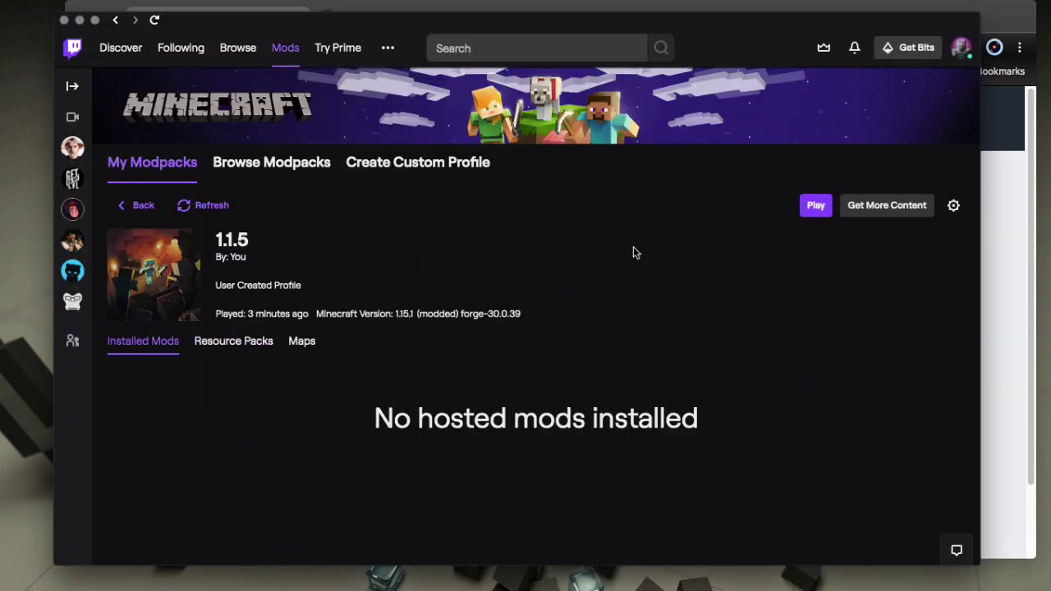
left_click(812, 205)
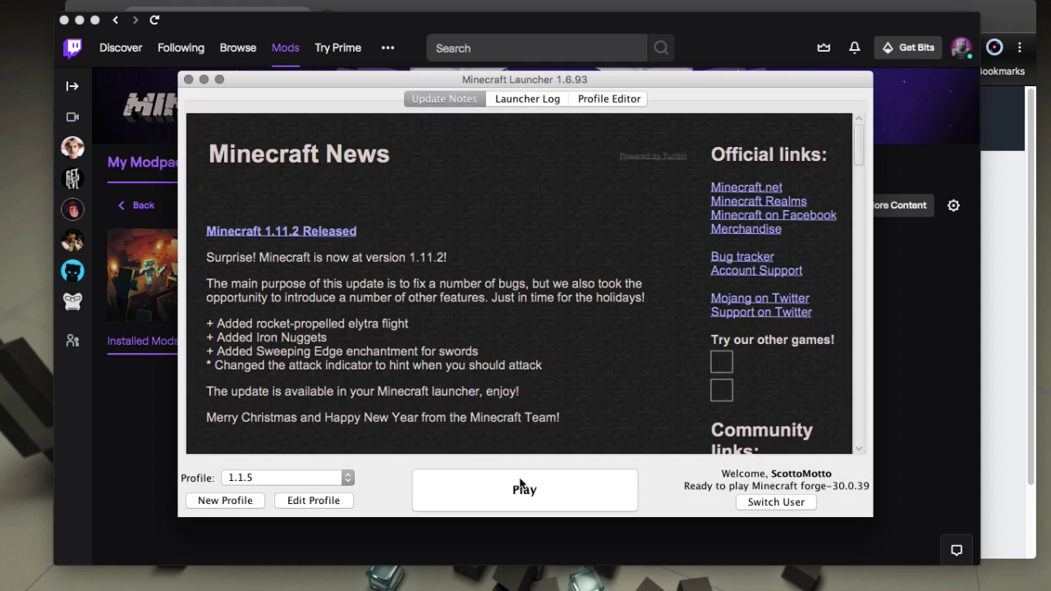
left_click(520, 483)
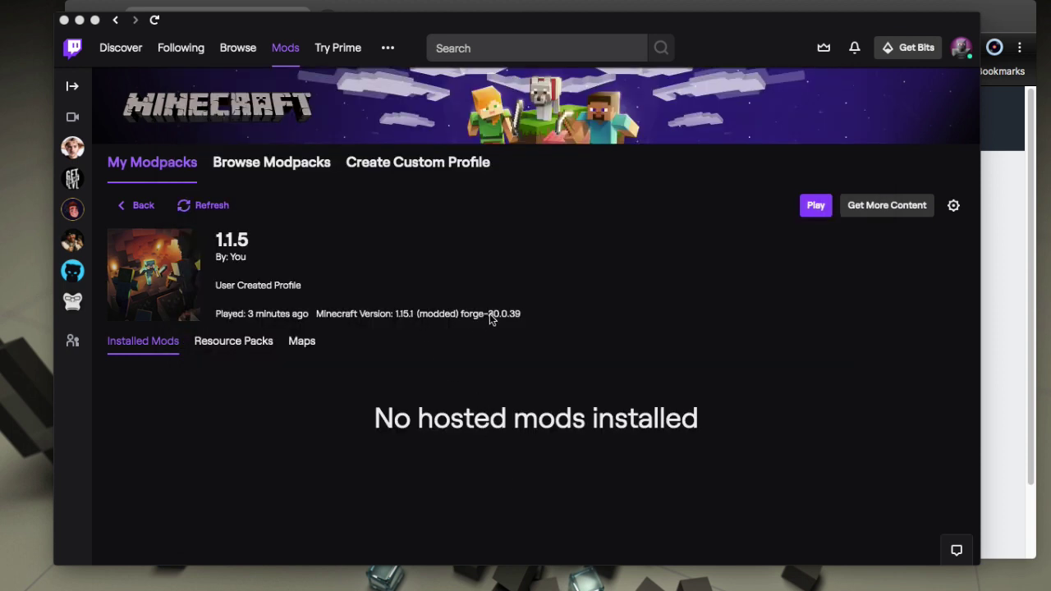
Step: Browse to Minecraft/Instances/1.1.5 in Finder and preview minecraftinstance.json showing forgeVersion 30.0.39
key("super+Tab")
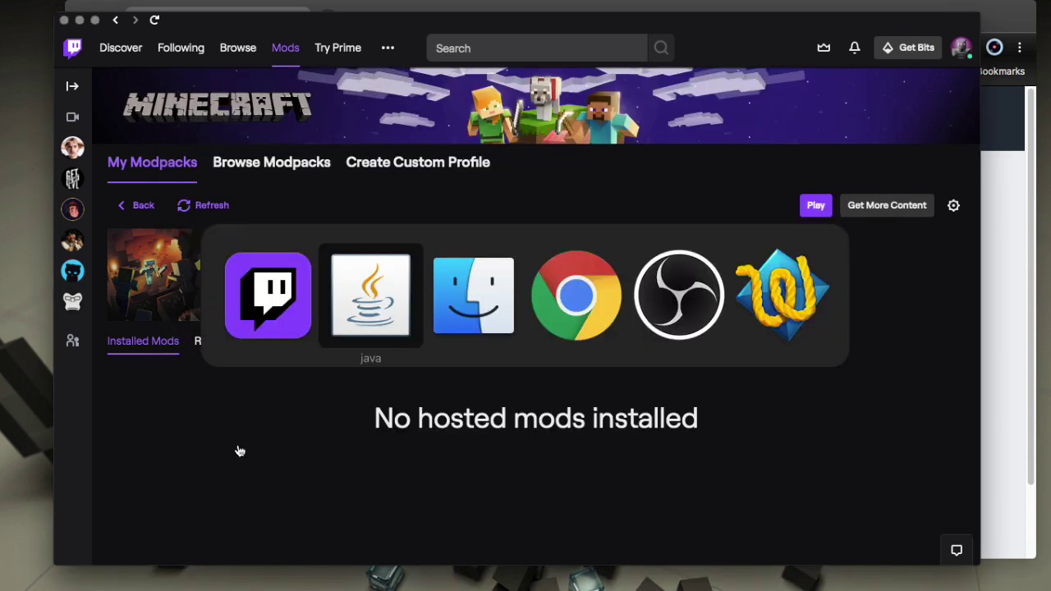
left_click(453, 338)
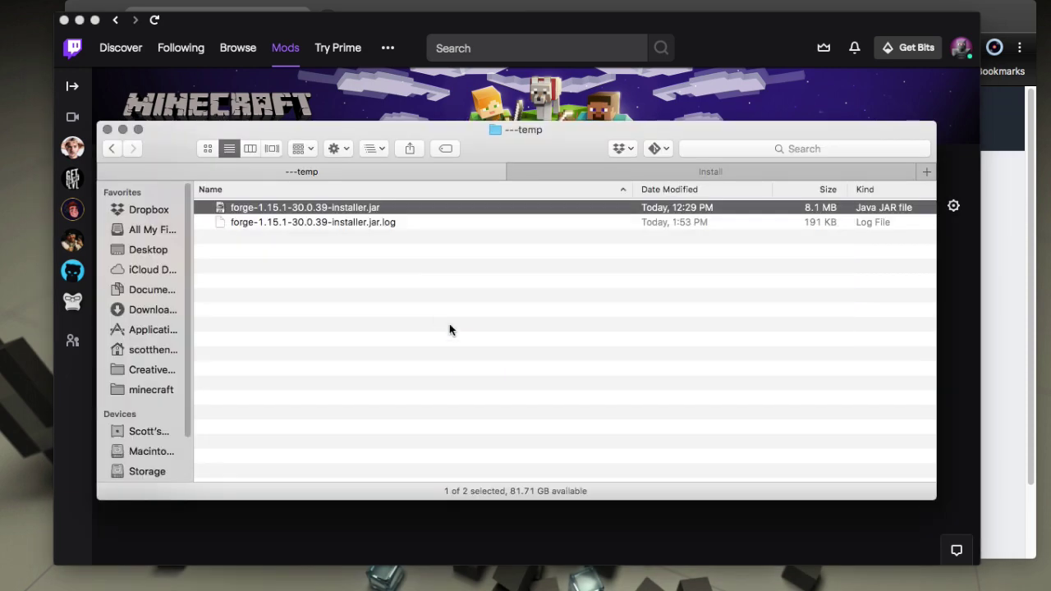
left_click(666, 172)
scroll(343, 305, "down", 2)
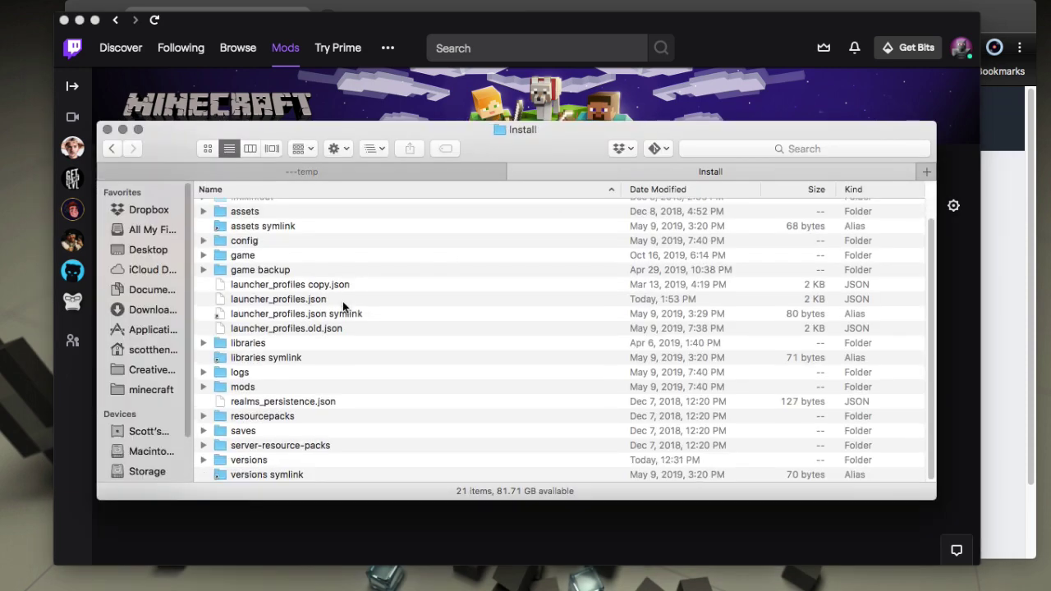
left_click(113, 149)
scroll(270, 367, "down", 15)
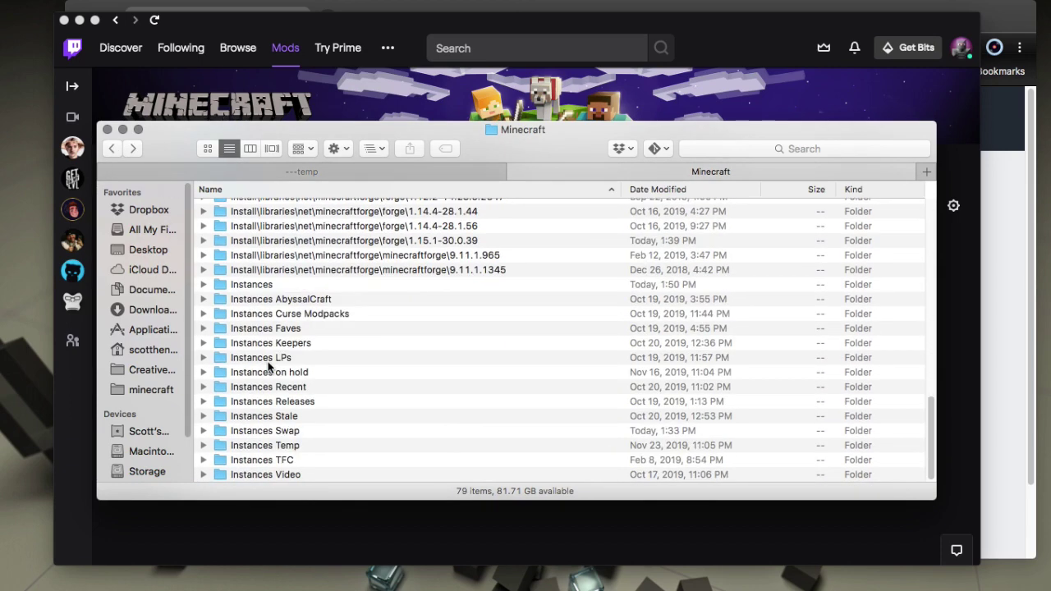
double_click(254, 286)
double_click(242, 224)
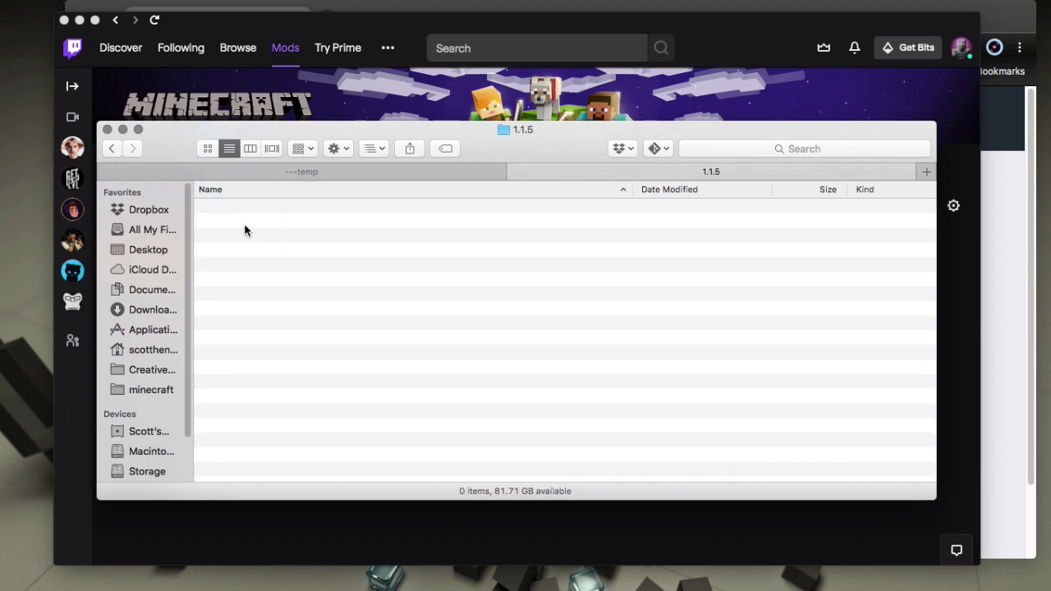
left_click(259, 252)
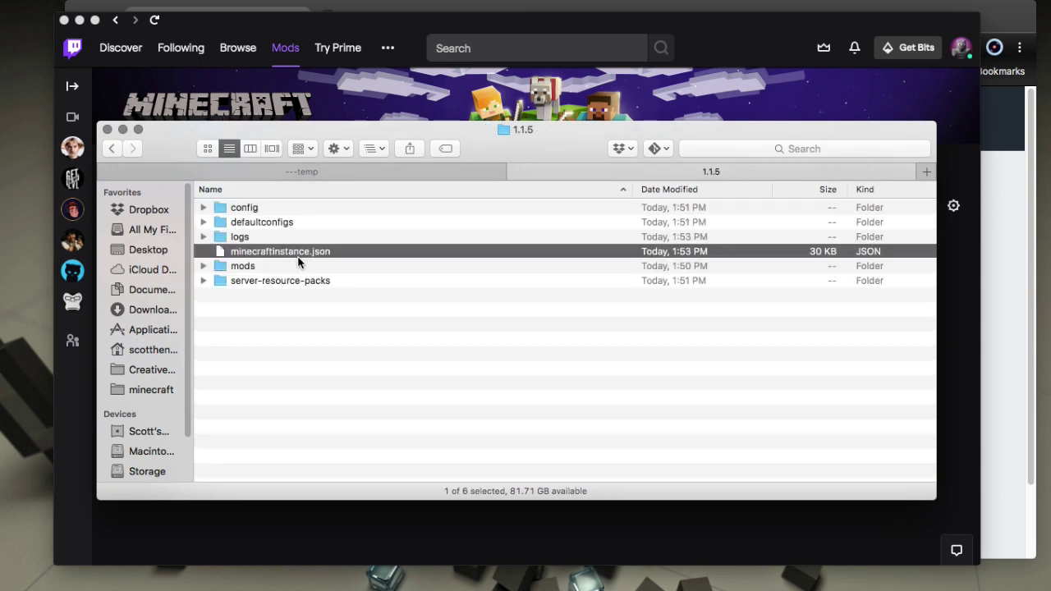
key("space")
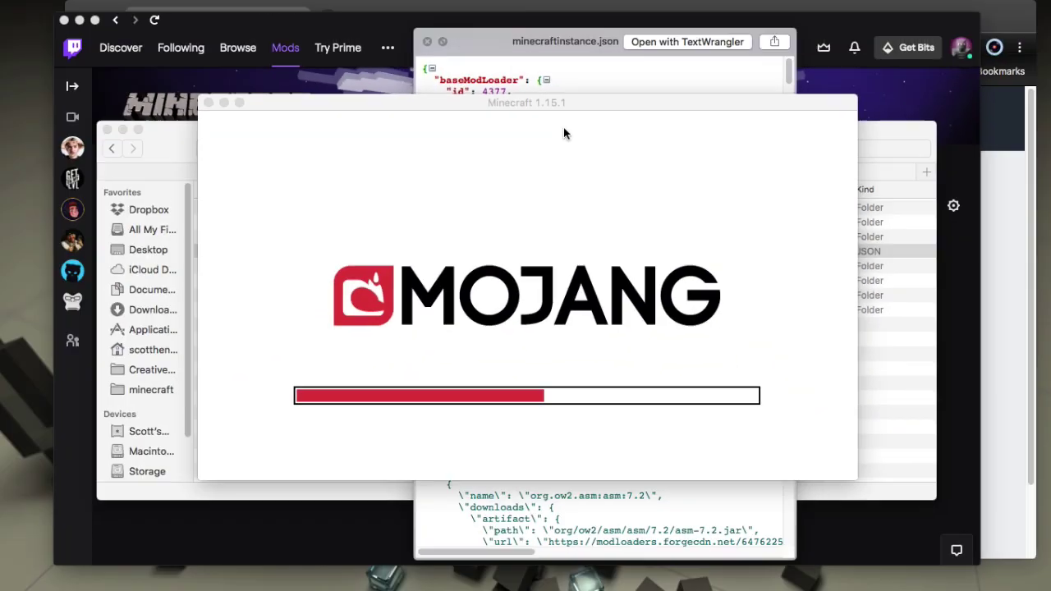
Step: Close the JSON preview, wait for the Minecraft title screen with Forge 30.0.39 loaded, and quit the game
left_click(427, 41)
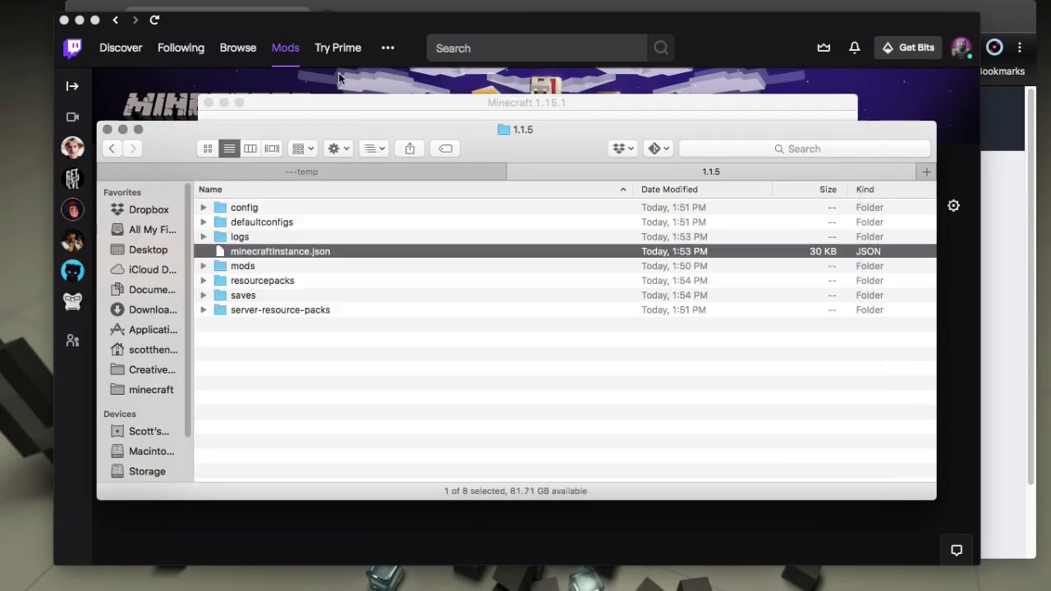
left_click(373, 109)
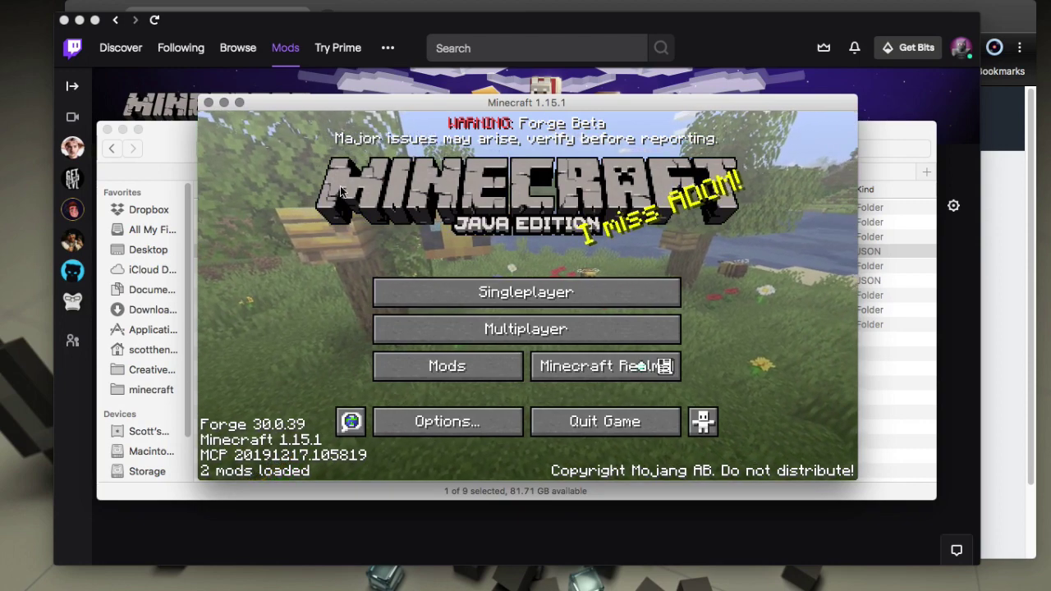
left_click(631, 421)
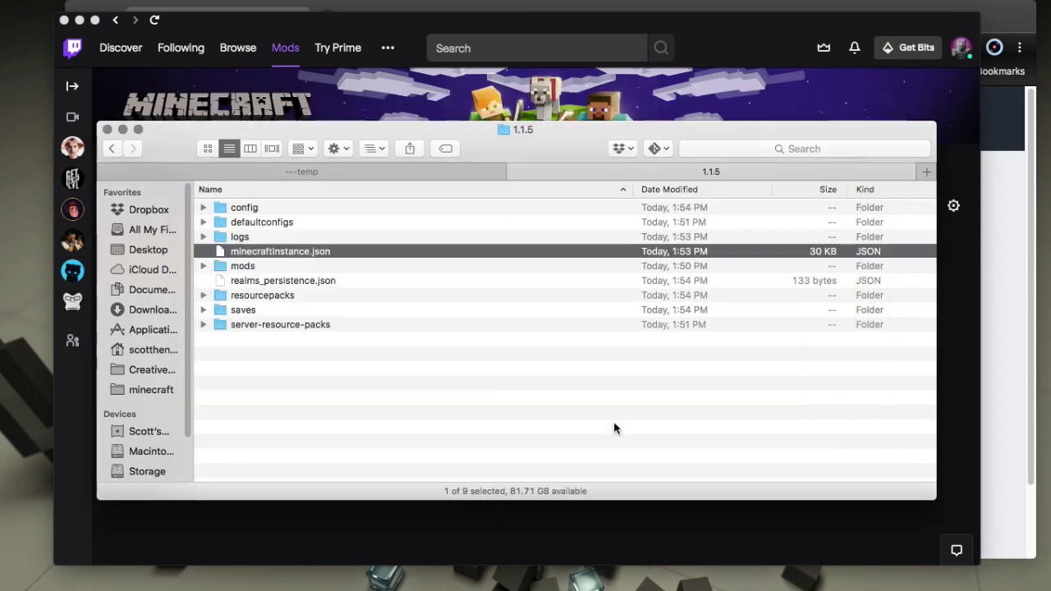
Step: Deselect the file in Finder and bring the Twitch 1.1.5 profile page back to the front
left_click(469, 425)
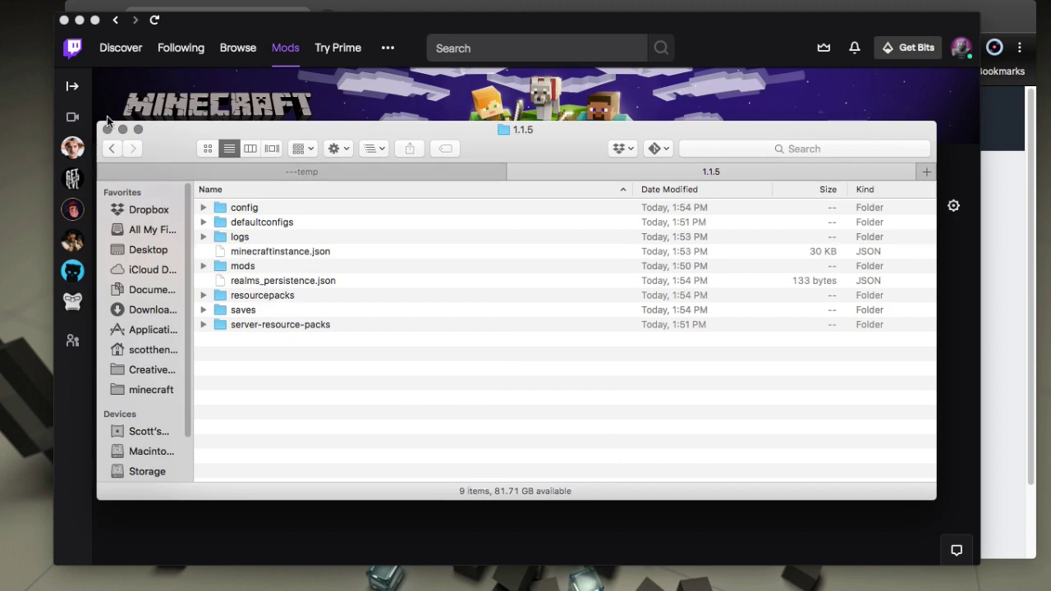
left_click(167, 108)
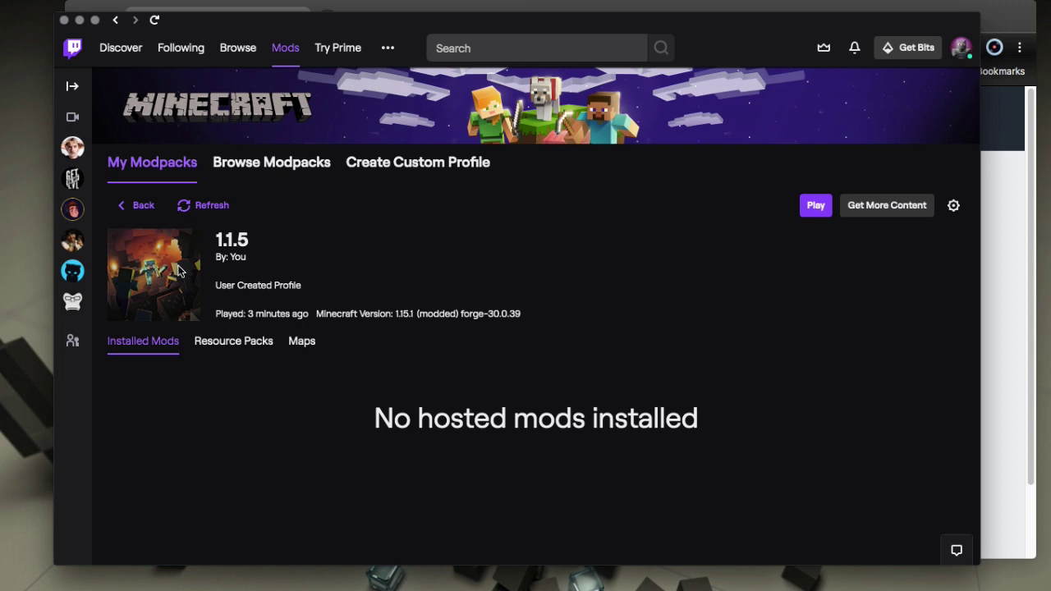